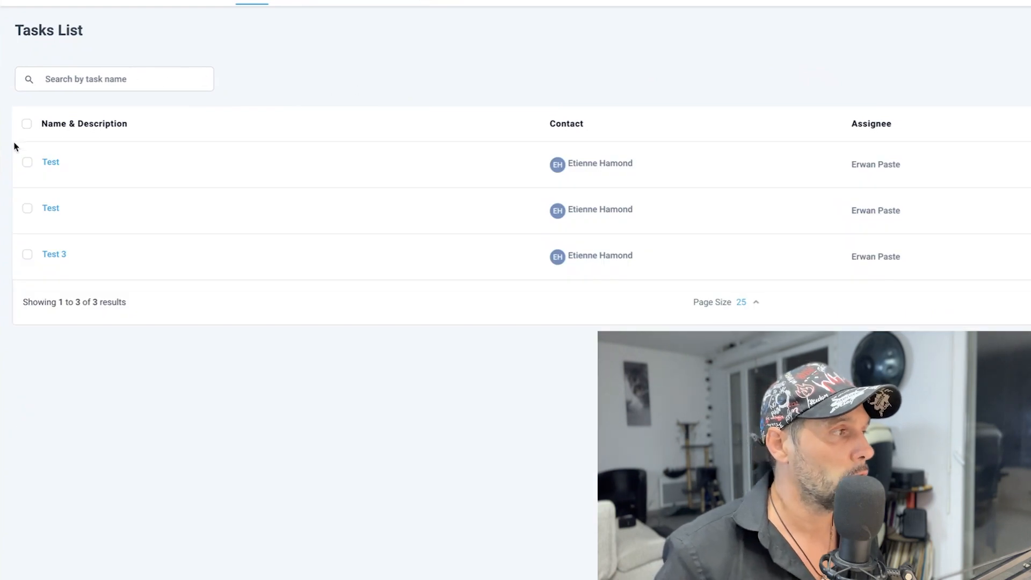
{"action": "left_click_drag", "start_coordinate": [78, 166], "coordinate": [156, 119]}
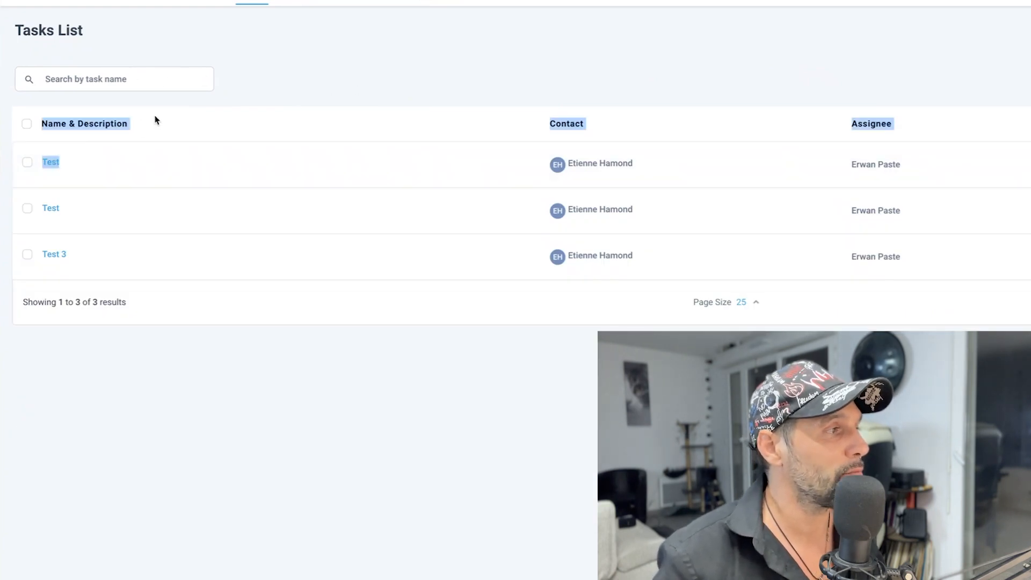
{"action": "left_click", "coordinate": [169, 107]}
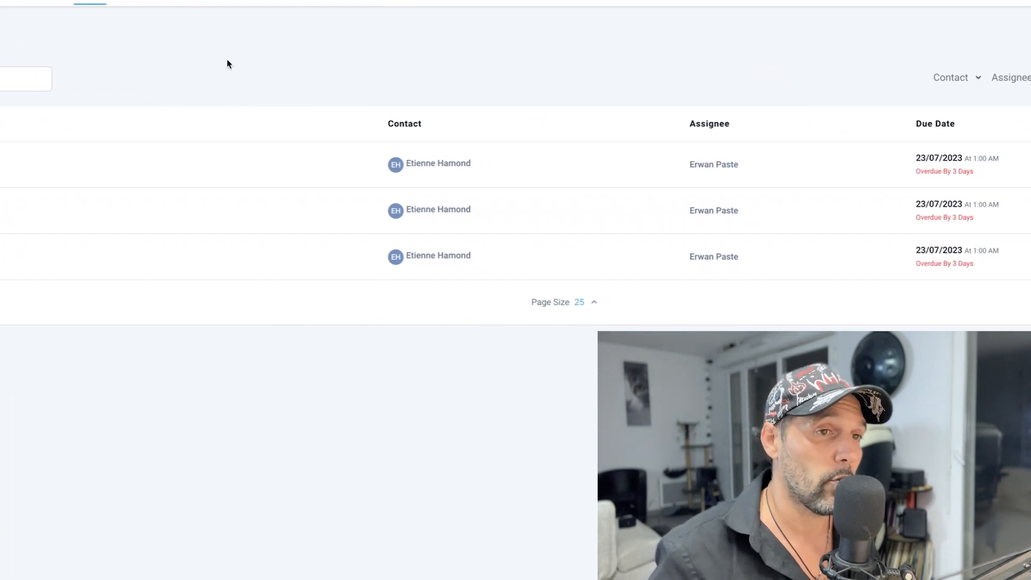
Step: Examine the contact choices and search field of the task list's Contact filter without applying a filter
{"action": "left_click", "coordinate": [767, 76]}
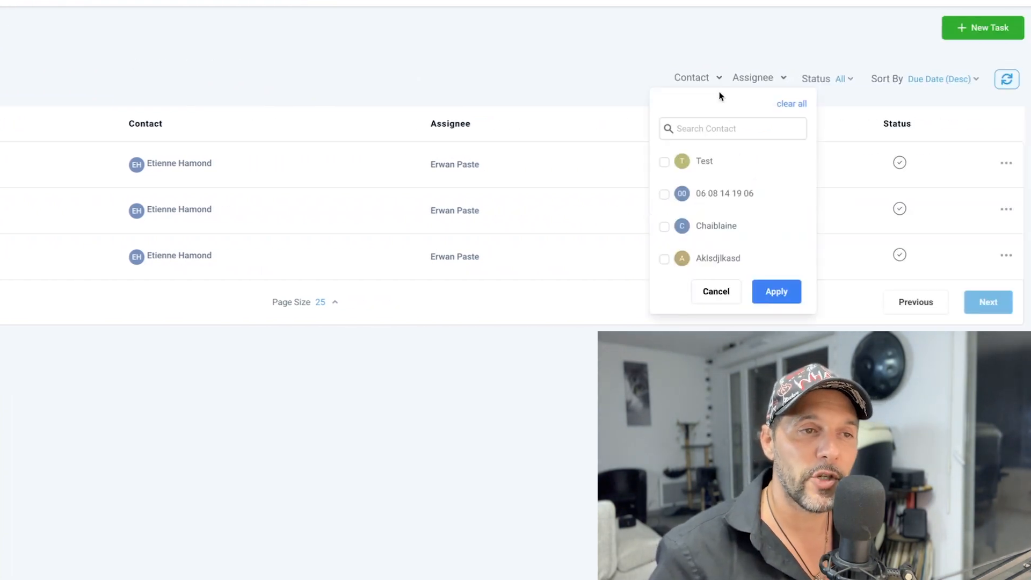
{"action": "left_click", "coordinate": [730, 128]}
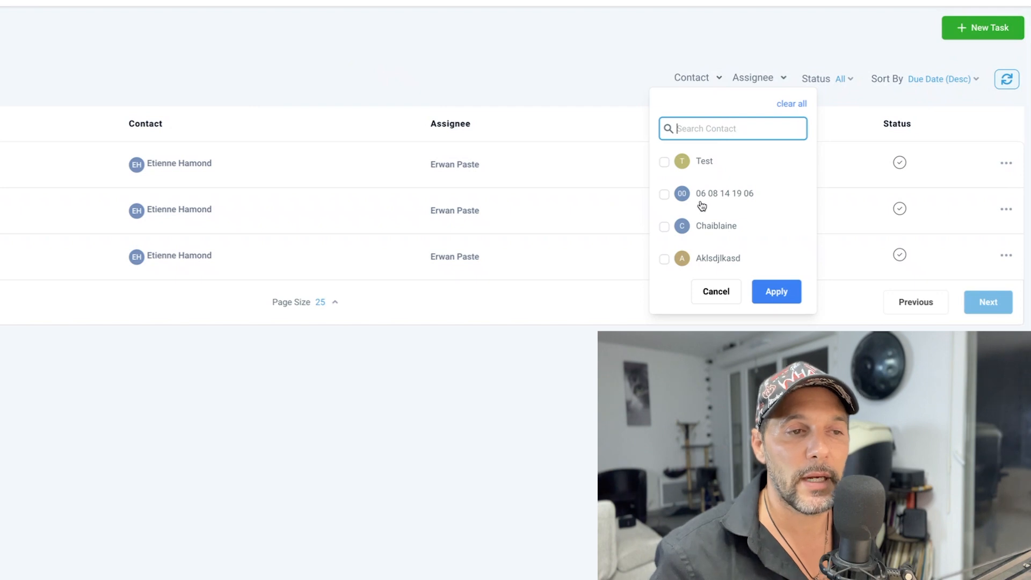
{"action": "left_click", "coordinate": [583, 49]}
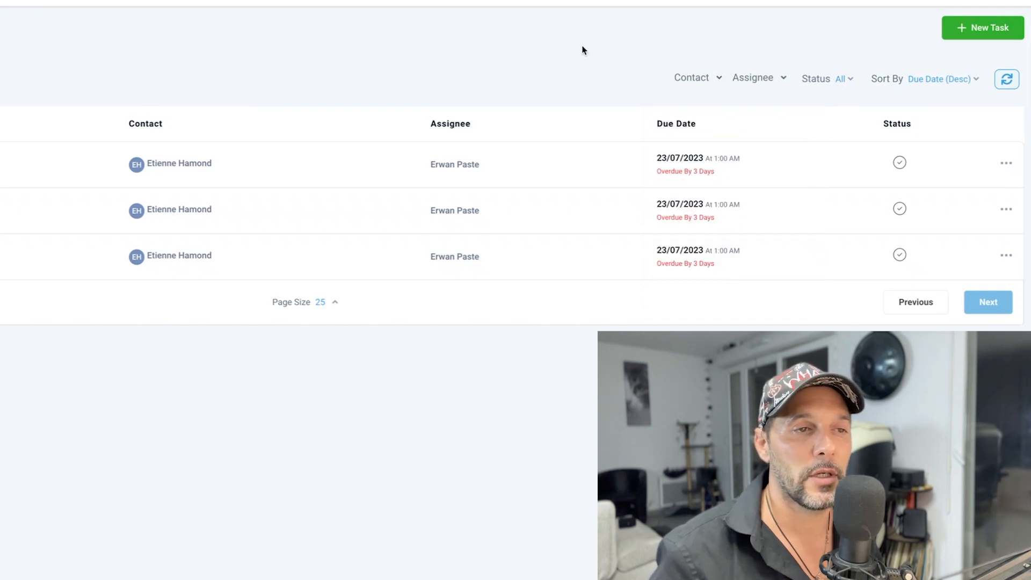
{"action": "left_click", "coordinate": [693, 81]}
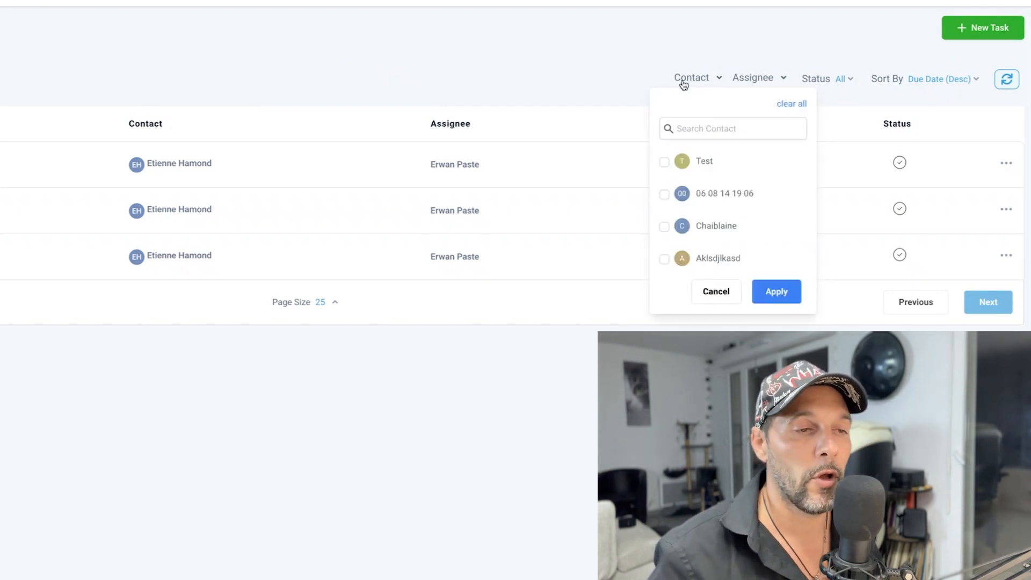
{"action": "left_click", "coordinate": [681, 129]}
{"action": "left_click", "coordinate": [597, 83]}
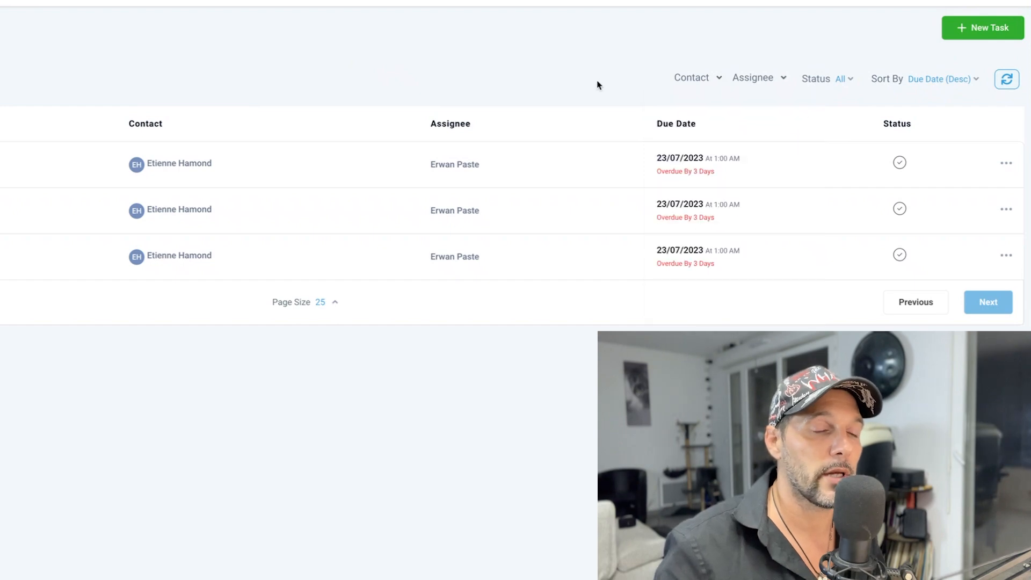
Step: Review the choices in the task list's Assignee filter and cancel without applying any
{"action": "left_click", "coordinate": [736, 77]}
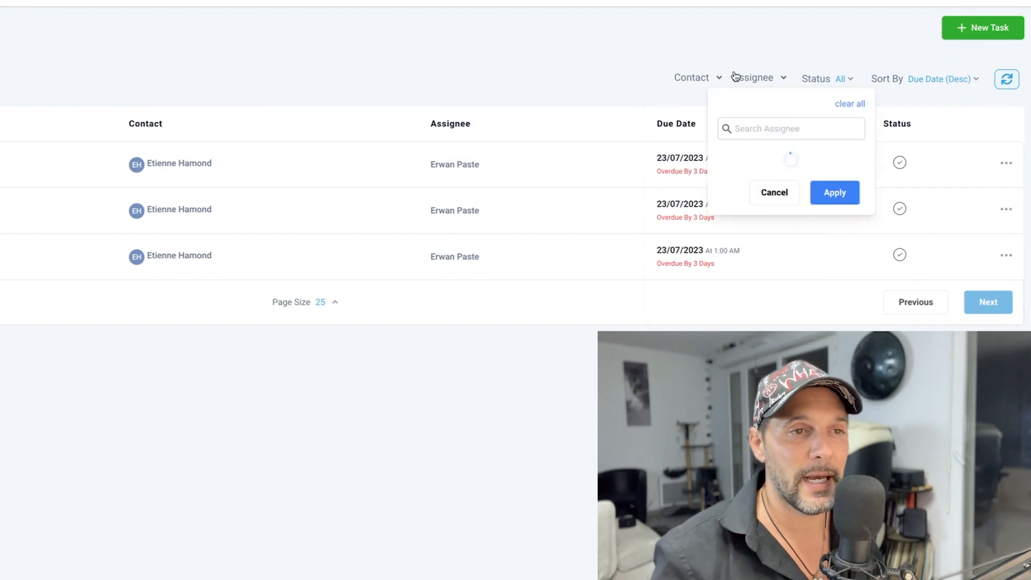
{"action": "left_click", "coordinate": [770, 128]}
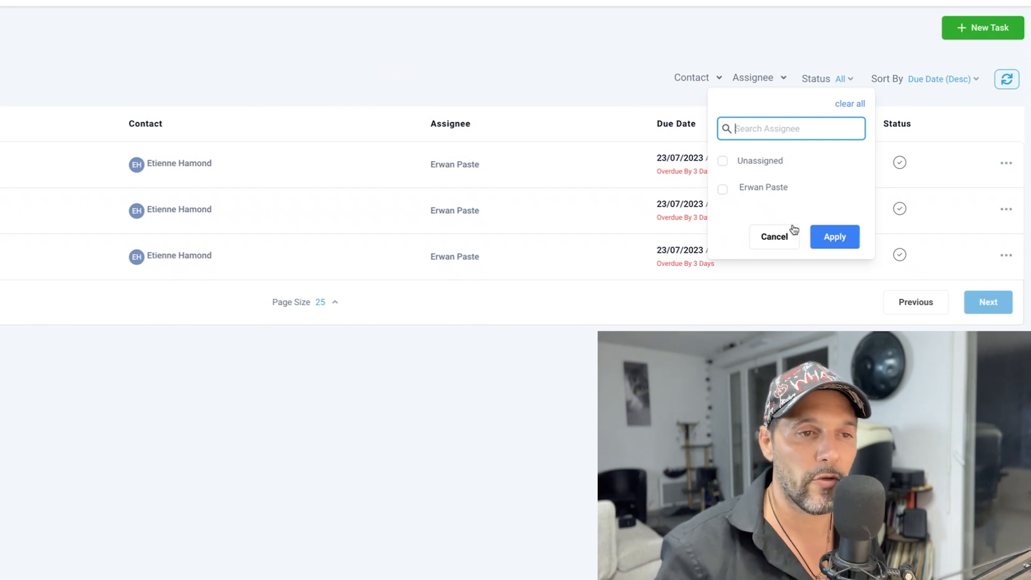
{"action": "left_click", "coordinate": [779, 236]}
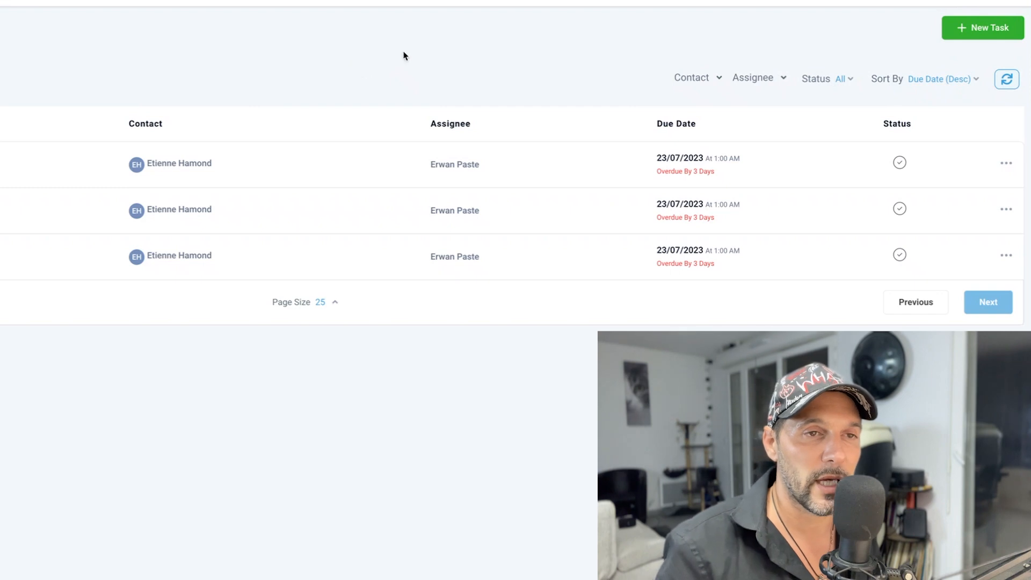
Step: Look through the Status filter options and the actions available for the first task in the list
{"action": "left_click", "coordinate": [839, 79]}
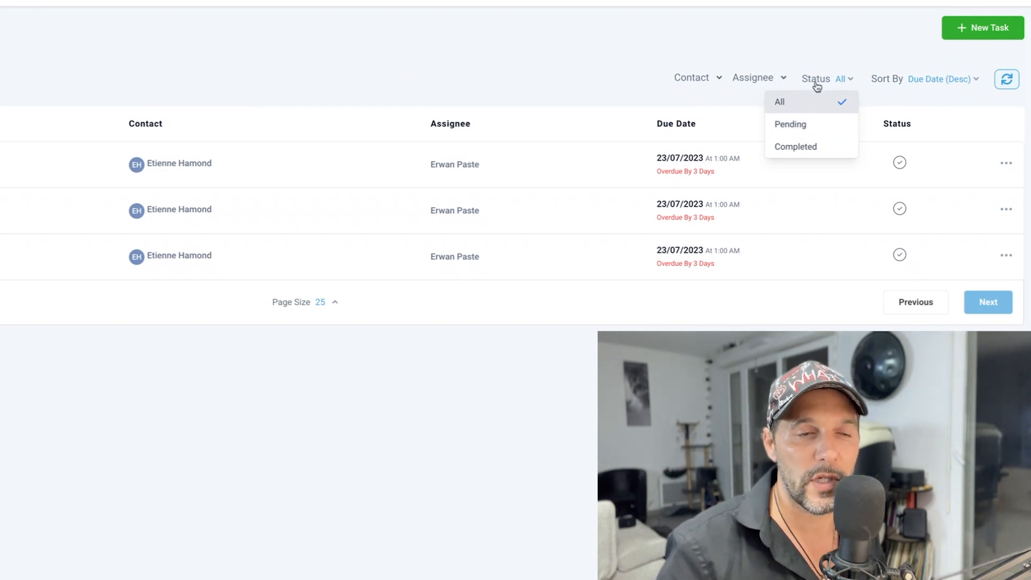
{"action": "left_click", "coordinate": [821, 41]}
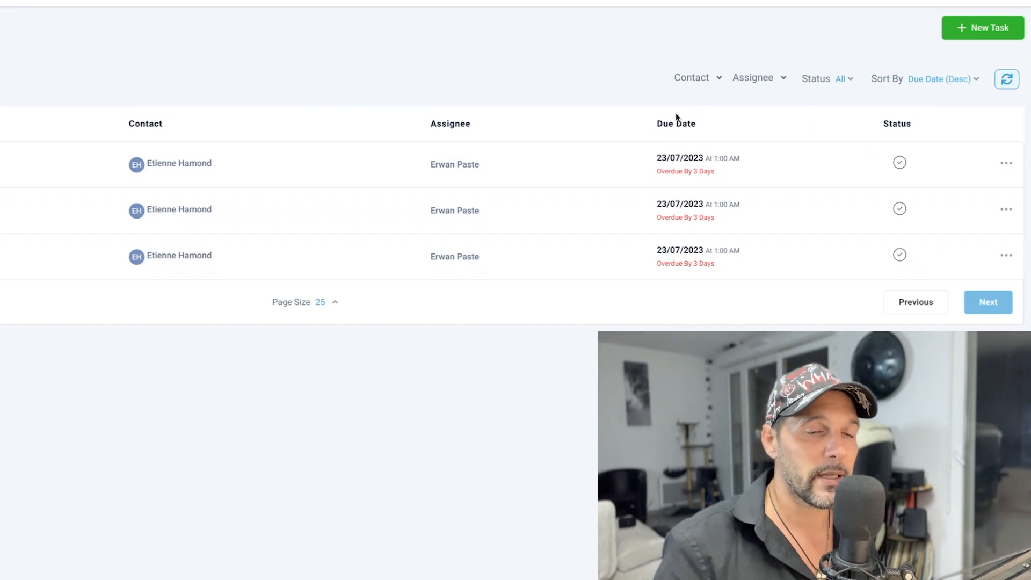
{"action": "left_click", "coordinate": [1006, 164]}
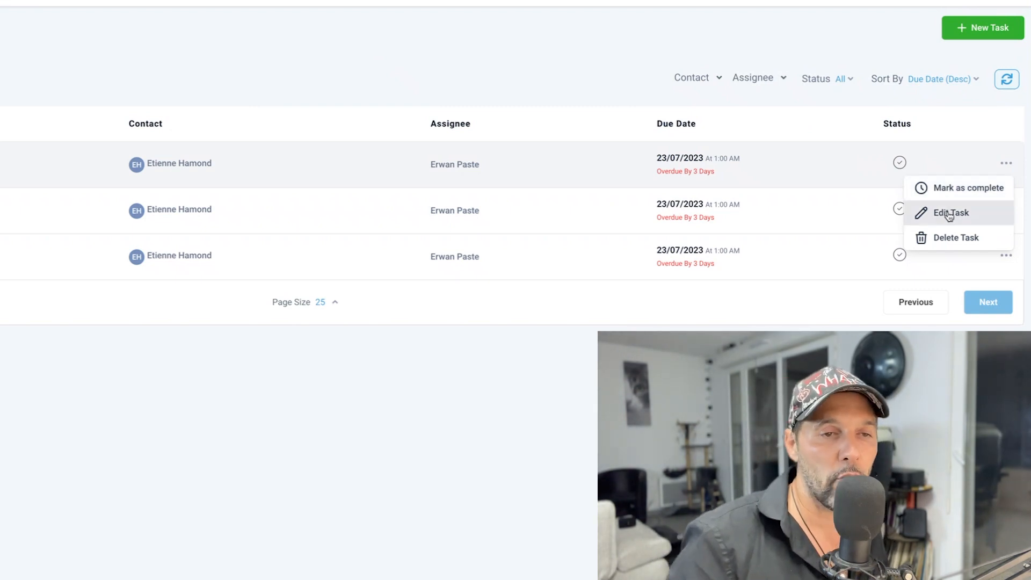
{"action": "left_click", "coordinate": [351, 39]}
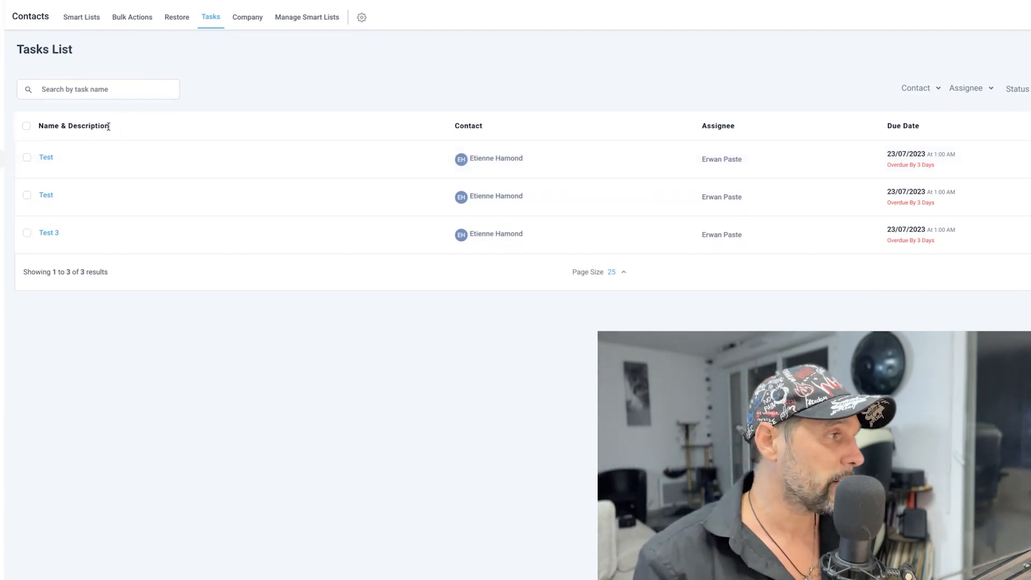
{"action": "left_click_drag", "start_coordinate": [109, 126], "coordinate": [32, 126]}
{"action": "left_click", "coordinate": [240, 87]}
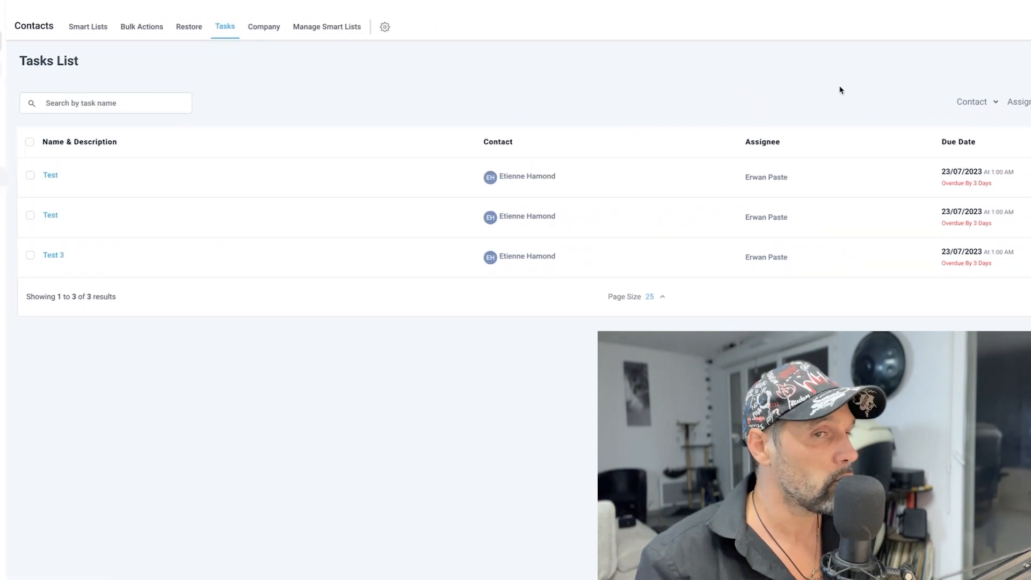
Step: Open the form for a new task, examine its title, description, assignee, contact and due date fields, and close it unsaved
{"action": "left_click", "coordinate": [990, 56]}
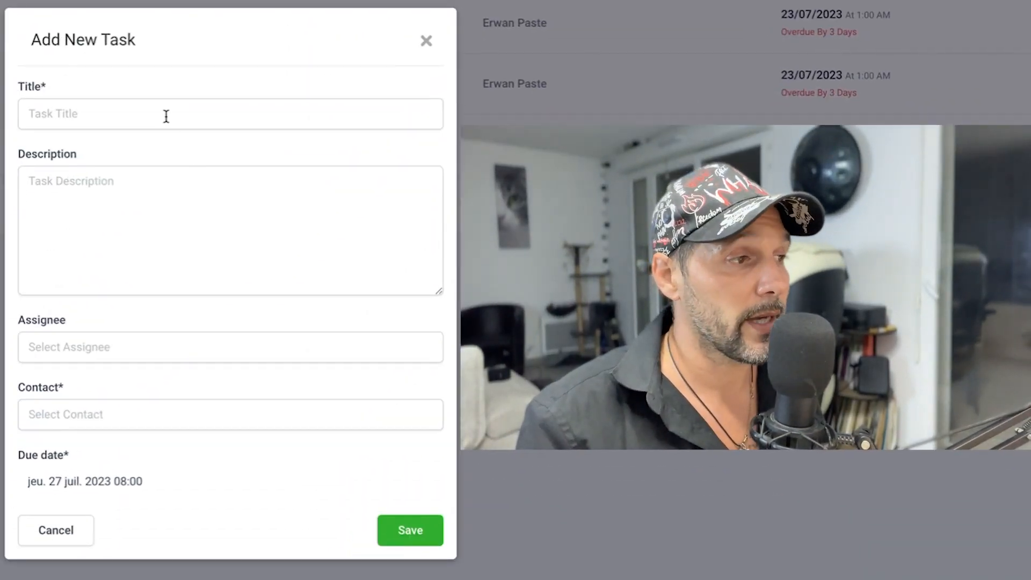
{"action": "left_click", "coordinate": [166, 116]}
{"action": "left_click", "coordinate": [83, 183]}
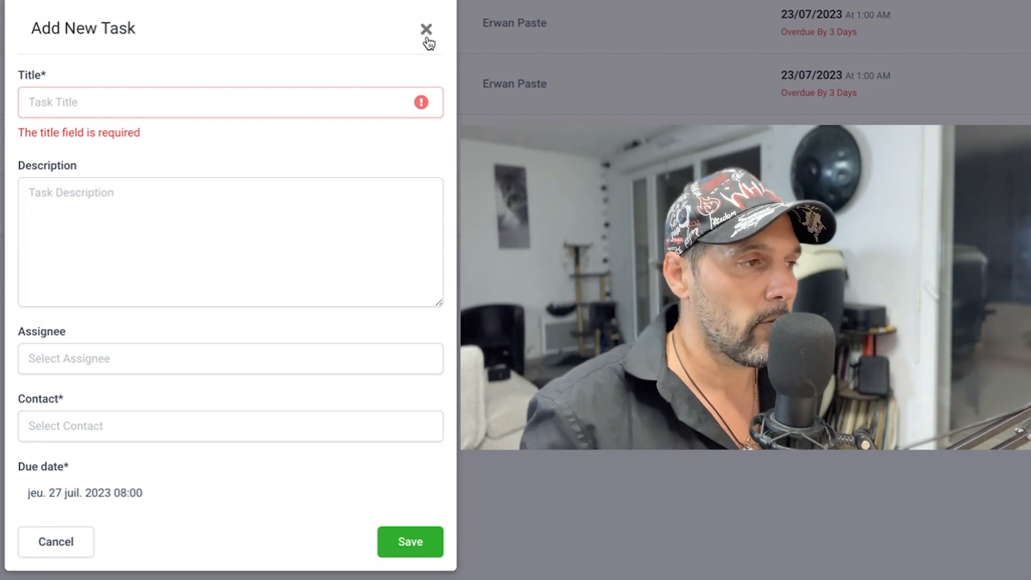
{"action": "left_click_drag", "start_coordinate": [427, 40], "coordinate": [192, 258]}
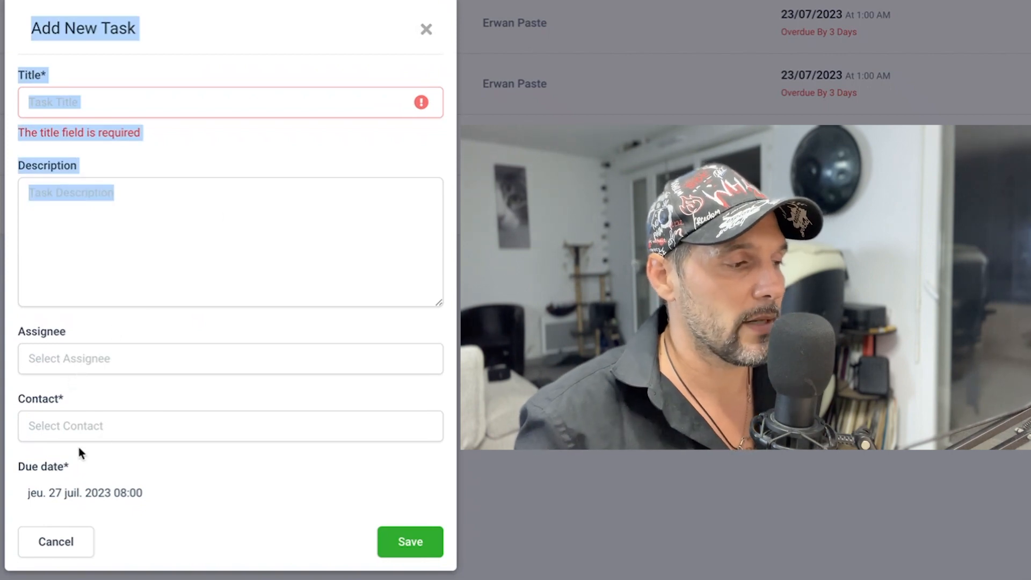
{"action": "left_click_drag", "start_coordinate": [177, 27], "coordinate": [122, 333]}
{"action": "left_click", "coordinate": [33, 481]}
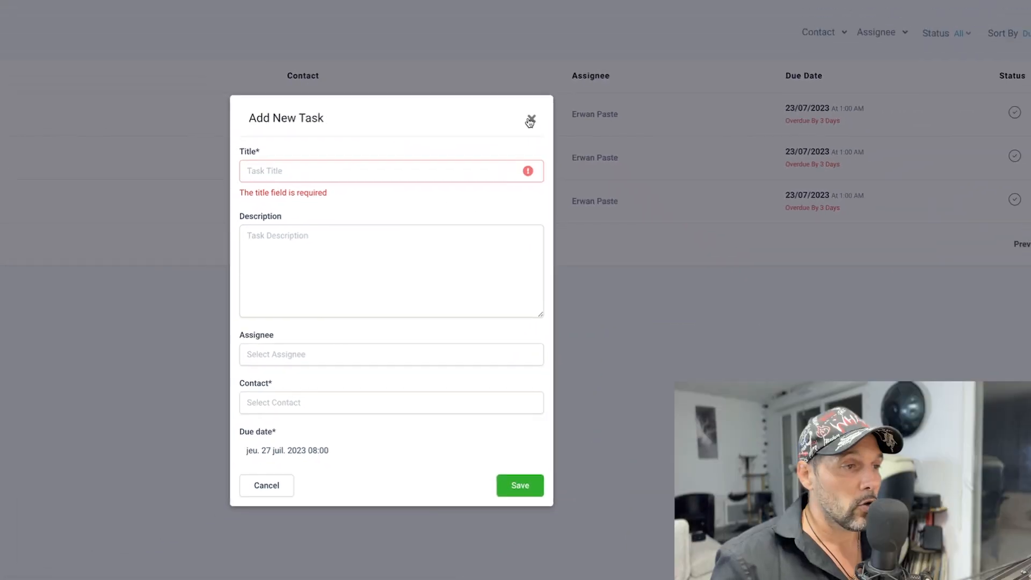
{"action": "left_click", "coordinate": [425, 29]}
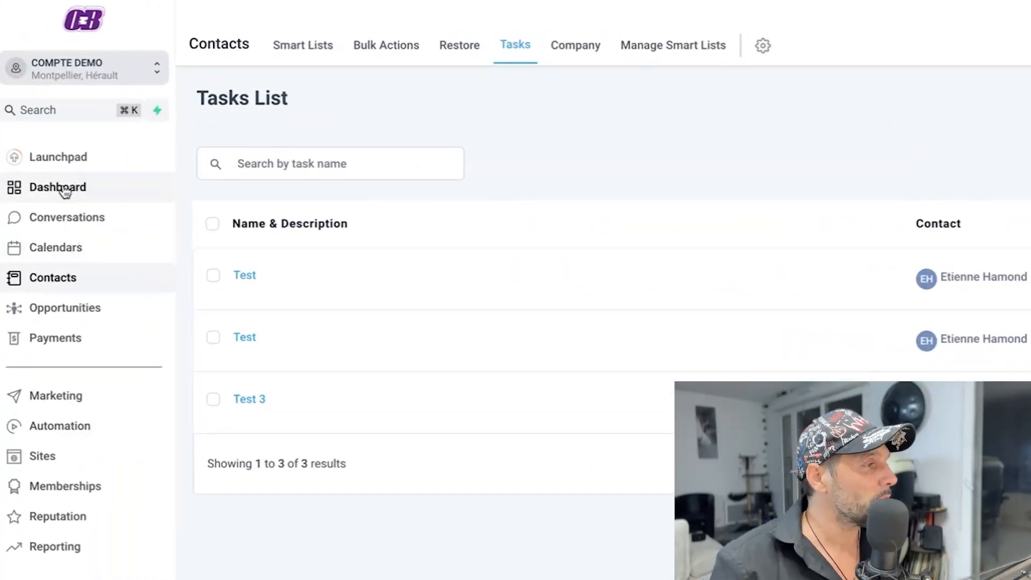
Step: Open the dashboard and set the assignee filter of its Tasks widget to All
{"action": "left_click", "coordinate": [65, 192]}
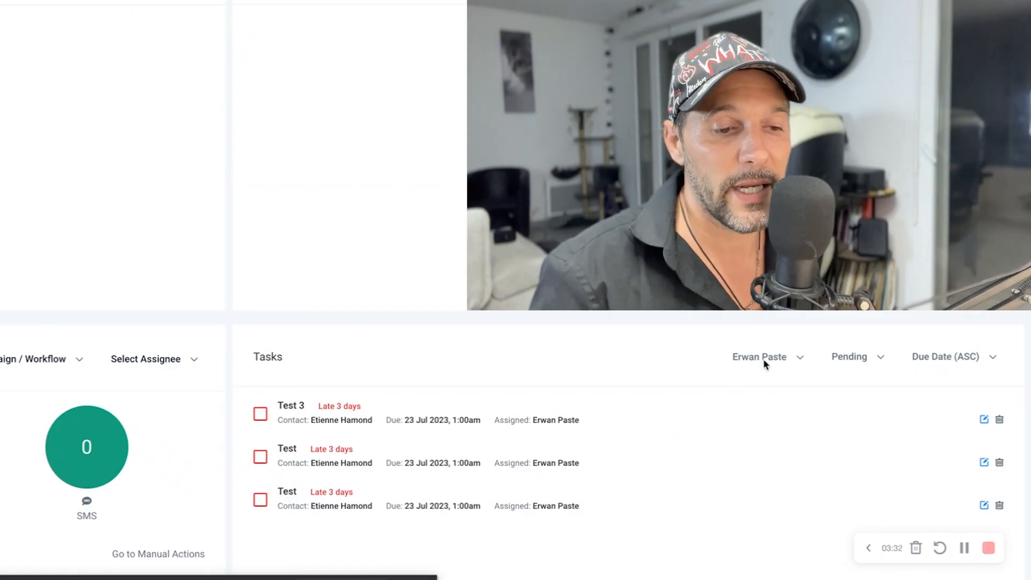
{"action": "left_click", "coordinate": [765, 360]}
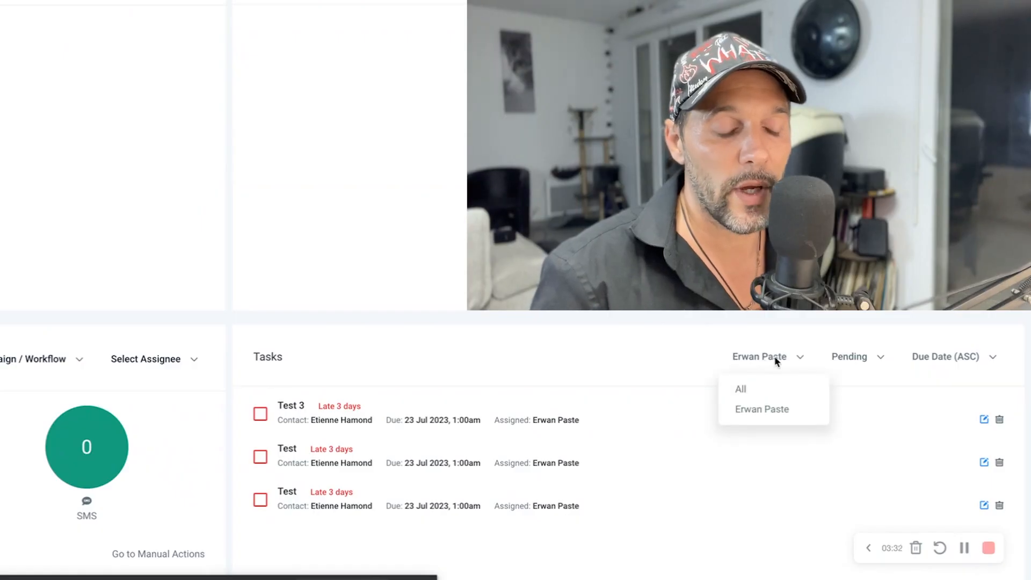
{"action": "left_click", "coordinate": [740, 392]}
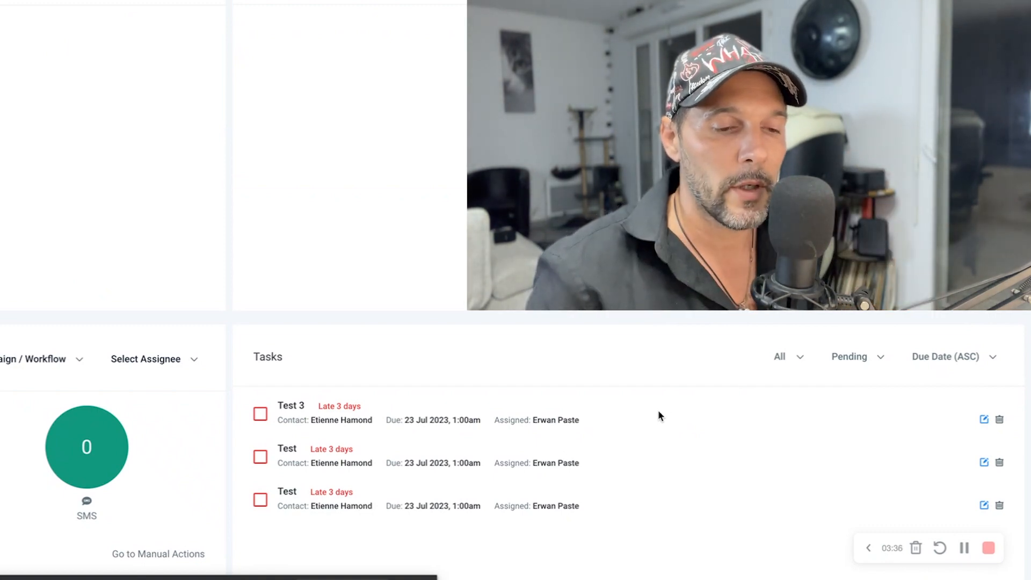
{"action": "left_click", "coordinate": [800, 364]}
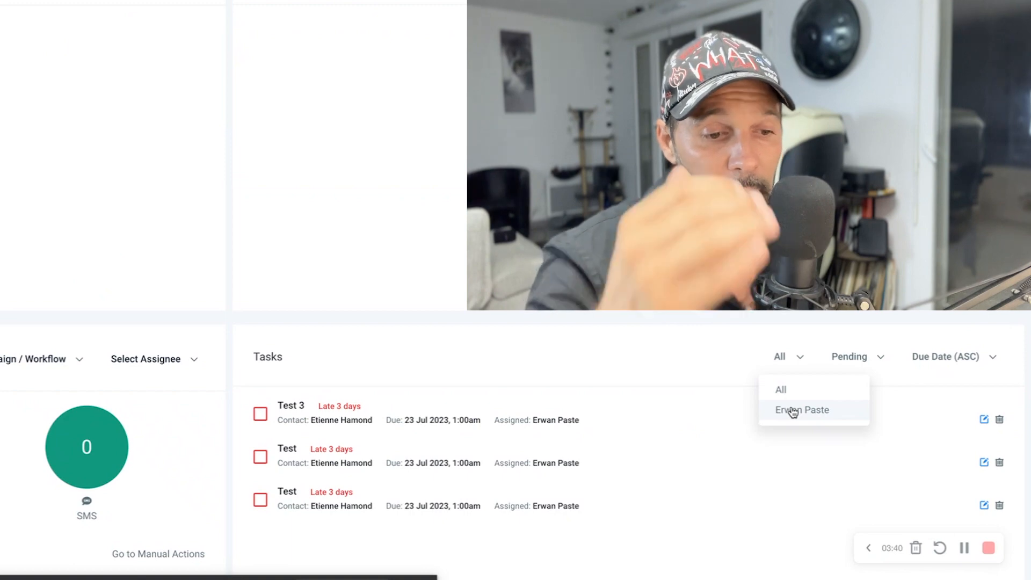
{"action": "left_click", "coordinate": [787, 365]}
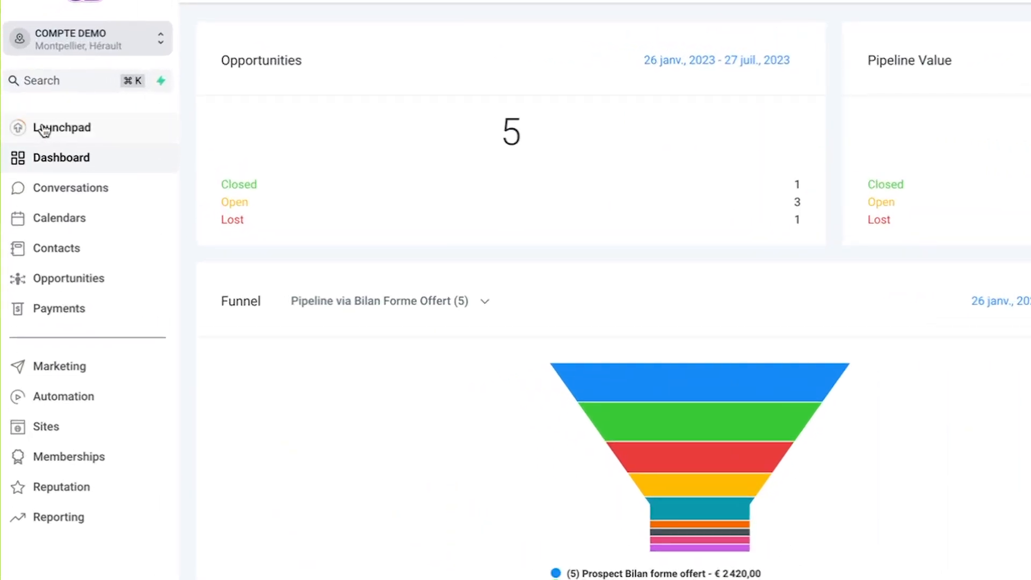
Step: Check the mobile app entry on the Launchpad page and view the Conversations page
{"action": "left_click", "coordinate": [17, 126]}
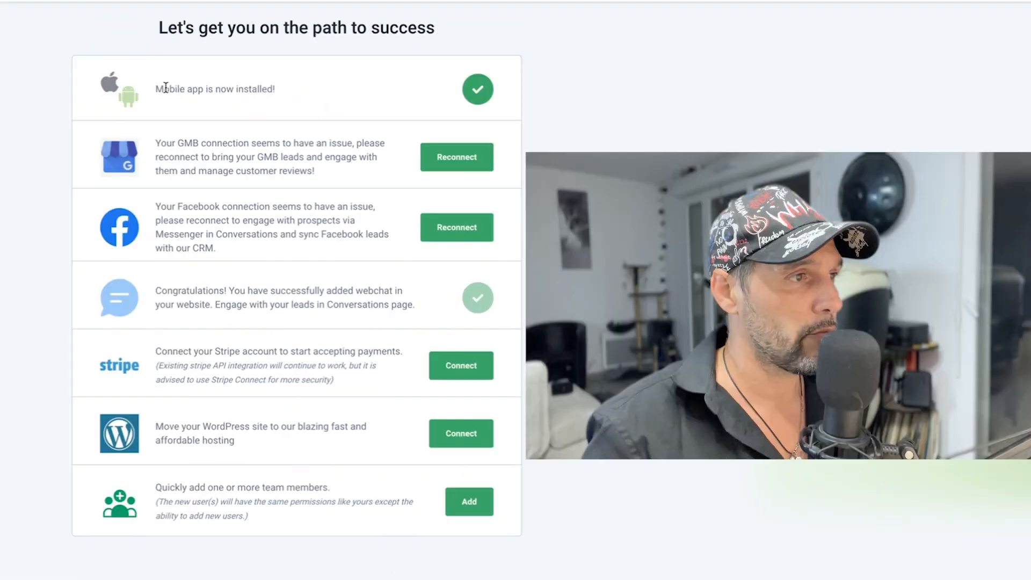
{"action": "left_click_drag", "start_coordinate": [165, 89], "coordinate": [275, 89]}
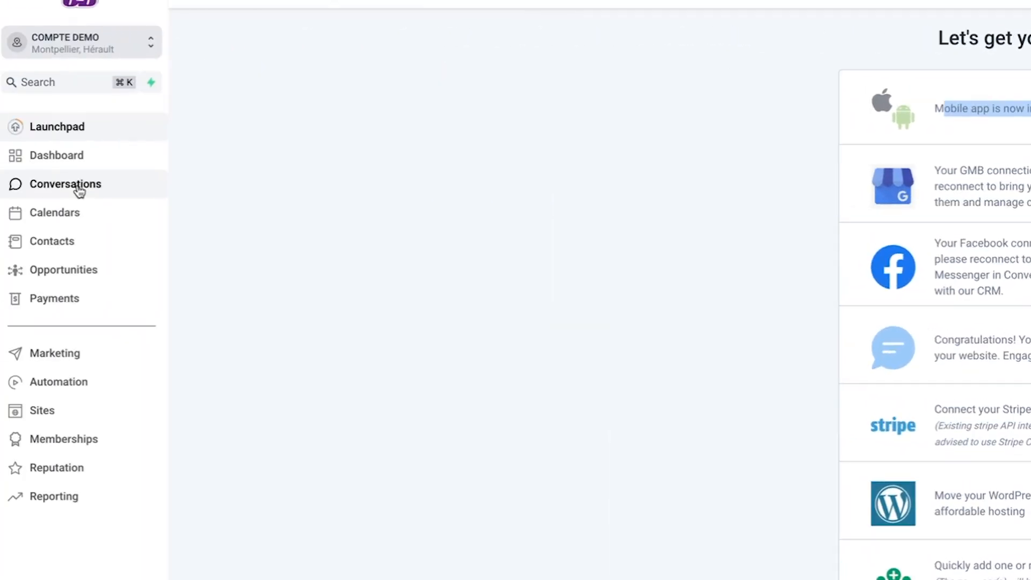
{"action": "left_click", "coordinate": [80, 189]}
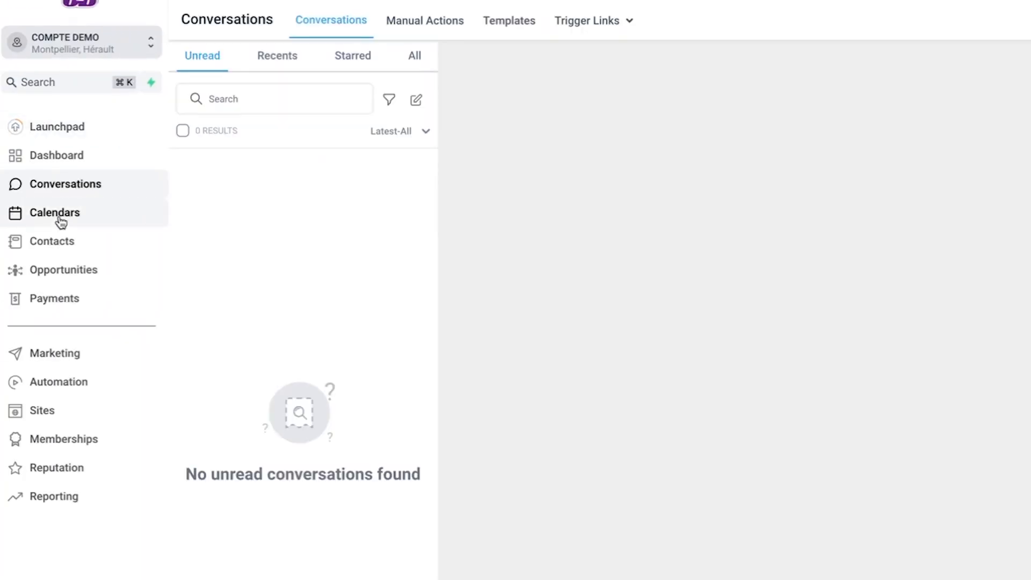
Step: Return to the task list in the Contacts section
{"action": "left_click", "coordinate": [64, 245]}
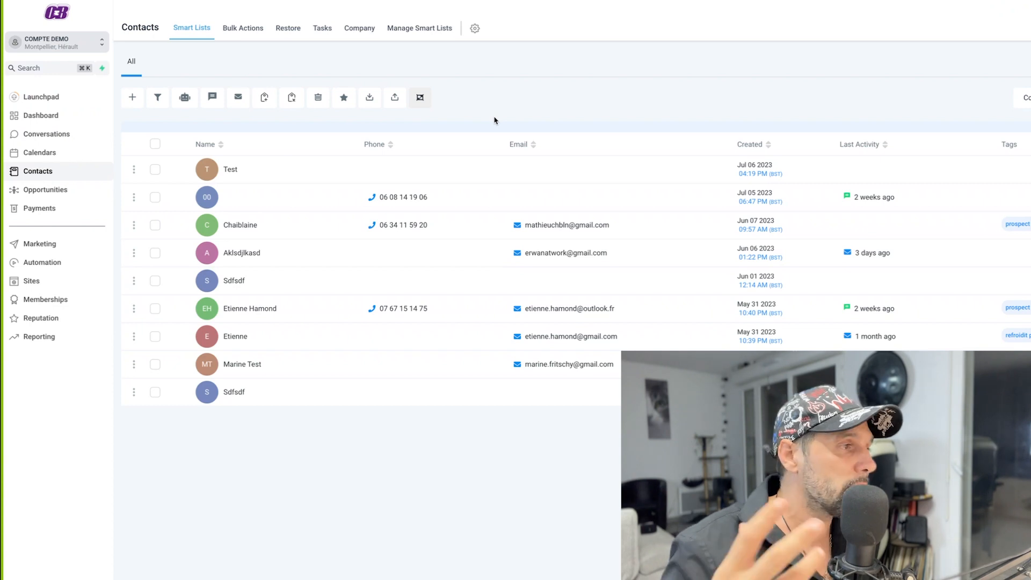
{"action": "left_click", "coordinate": [324, 28]}
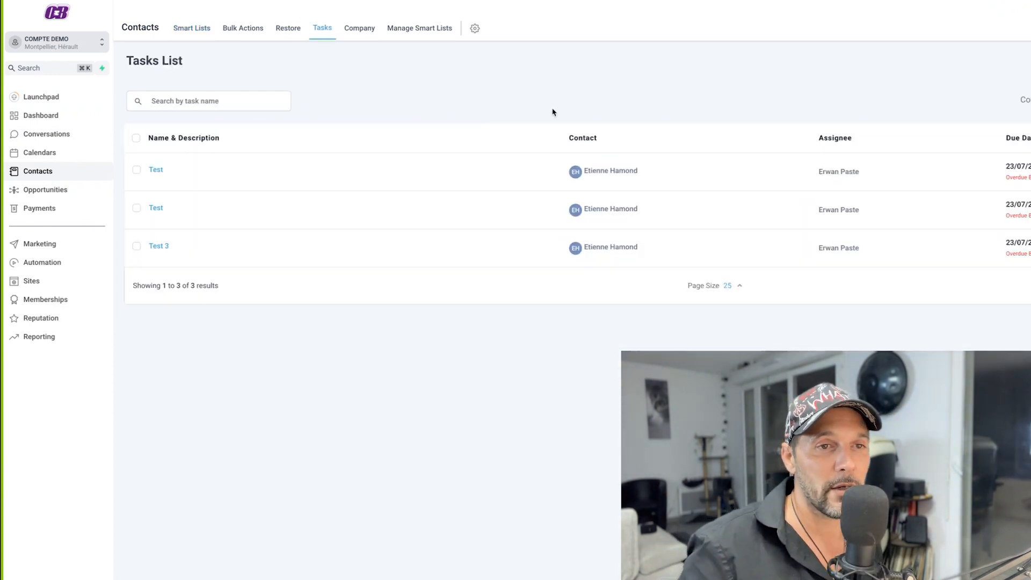